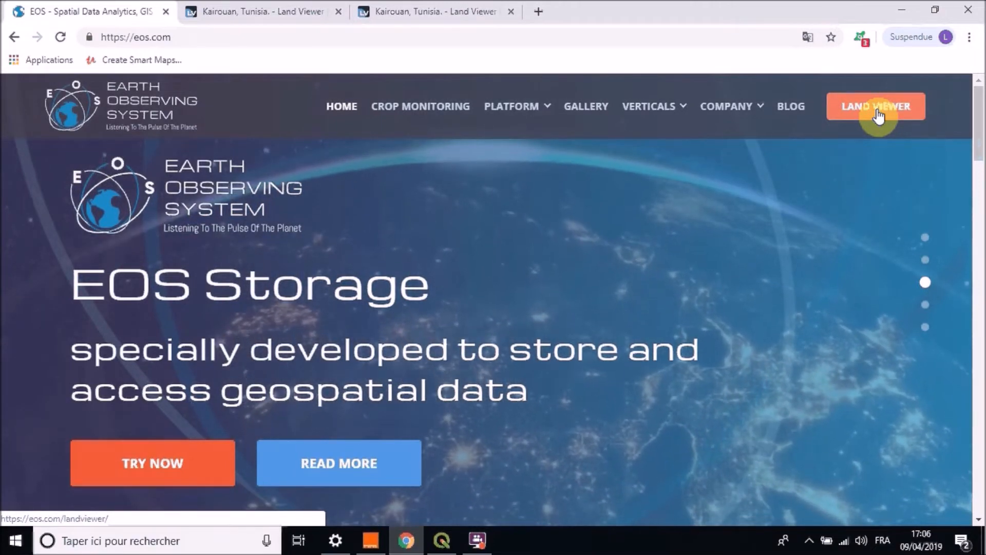
Step: Open Land Viewer from the EOS home page and dismiss the offer to translate the page
{"action": "left_click", "coordinate": [878, 116]}
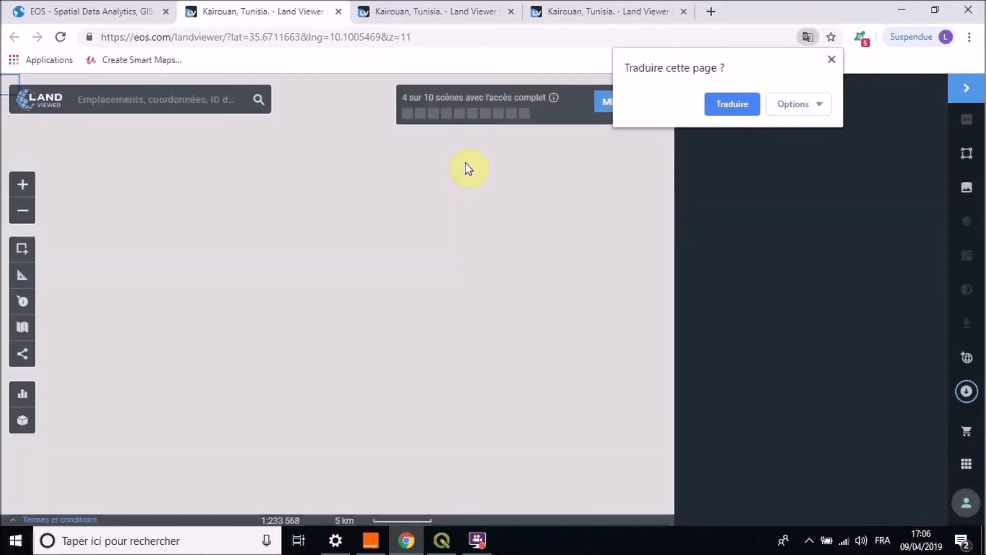
{"action": "left_click", "coordinate": [832, 60]}
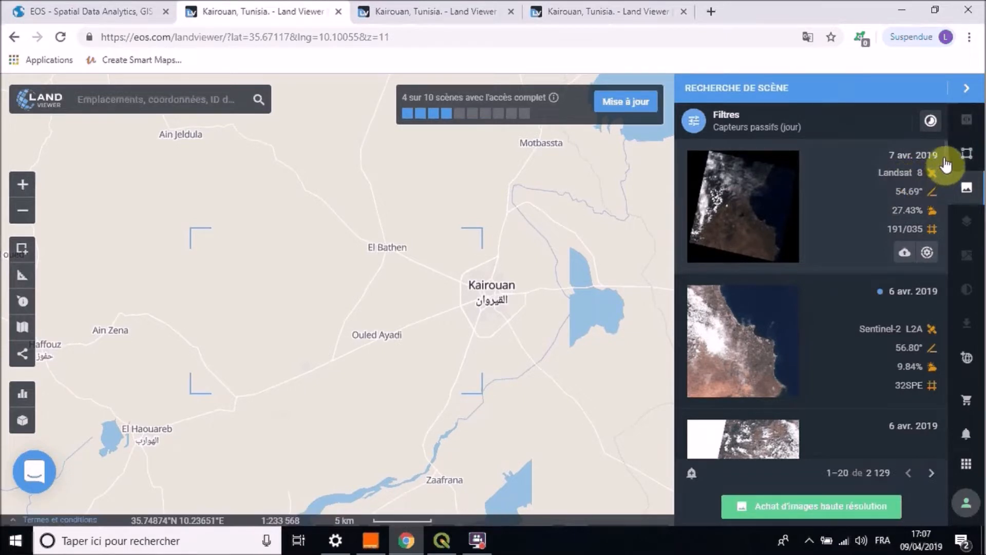
Step: Browse the scene results and display the cloudy 1 April 2019 Sentinel-2 L2A scene, tile 32SPE, to examine its cloud cover
{"action": "left_click_drag", "start_coordinate": [947, 157], "coordinate": [947, 165]}
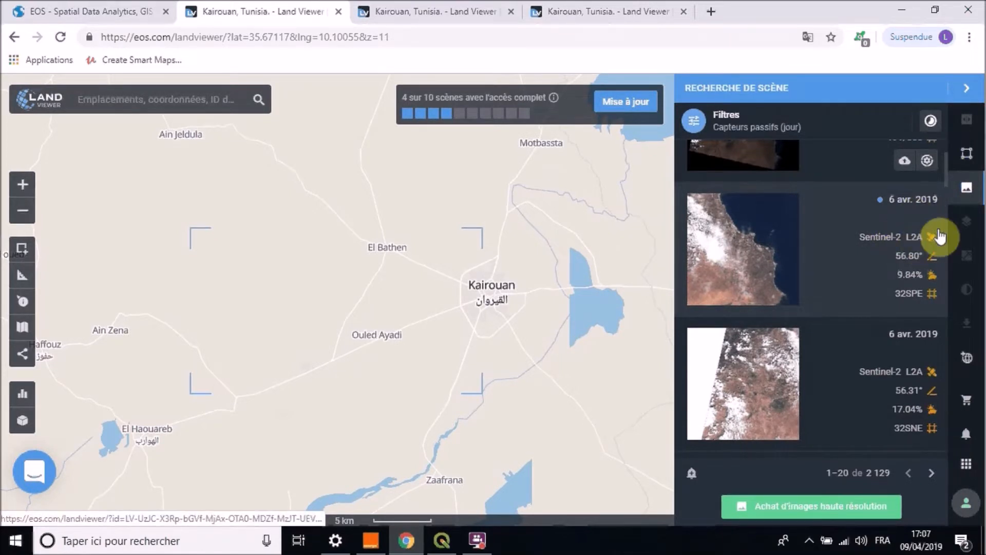
{"action": "left_click_drag", "start_coordinate": [946, 174], "coordinate": [949, 300]}
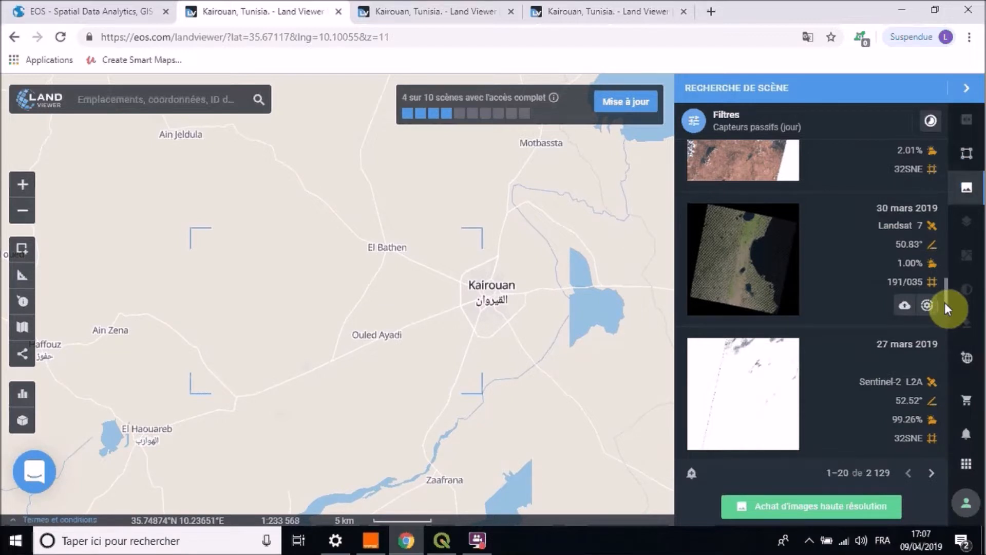
{"action": "left_click_drag", "start_coordinate": [945, 303], "coordinate": [948, 161]}
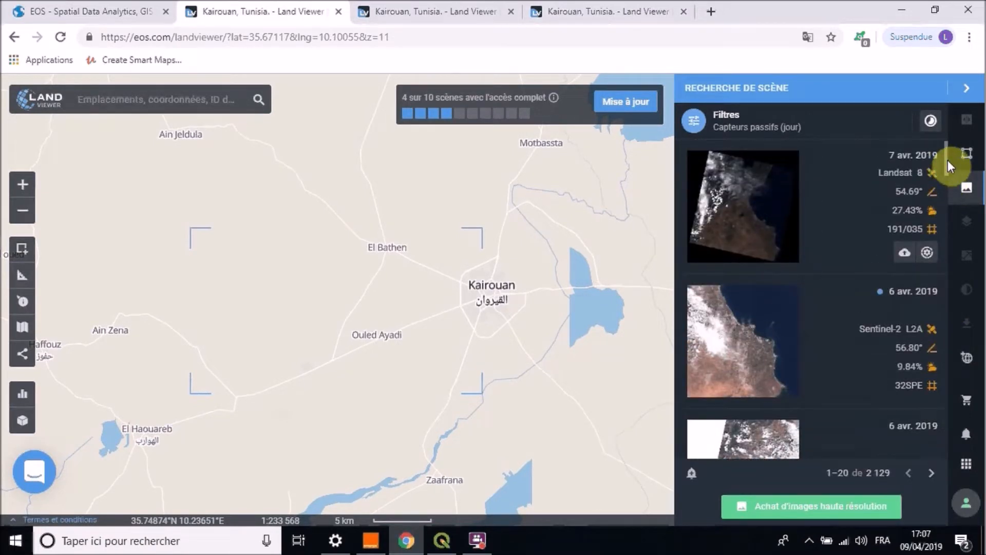
{"action": "left_click_drag", "start_coordinate": [948, 159], "coordinate": [729, 327]}
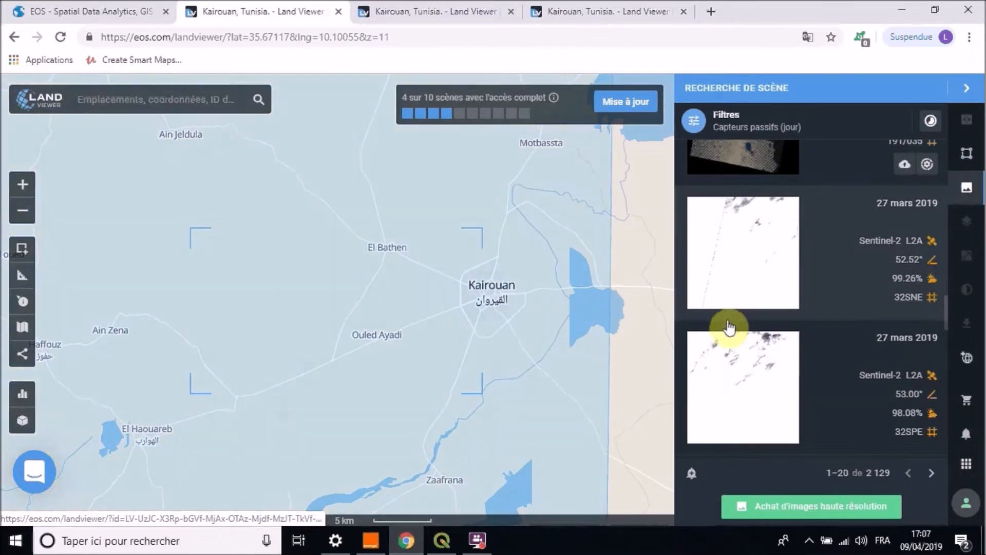
{"action": "scroll", "coordinate": [730, 327], "scroll_direction": "up", "scroll_amount": 5}
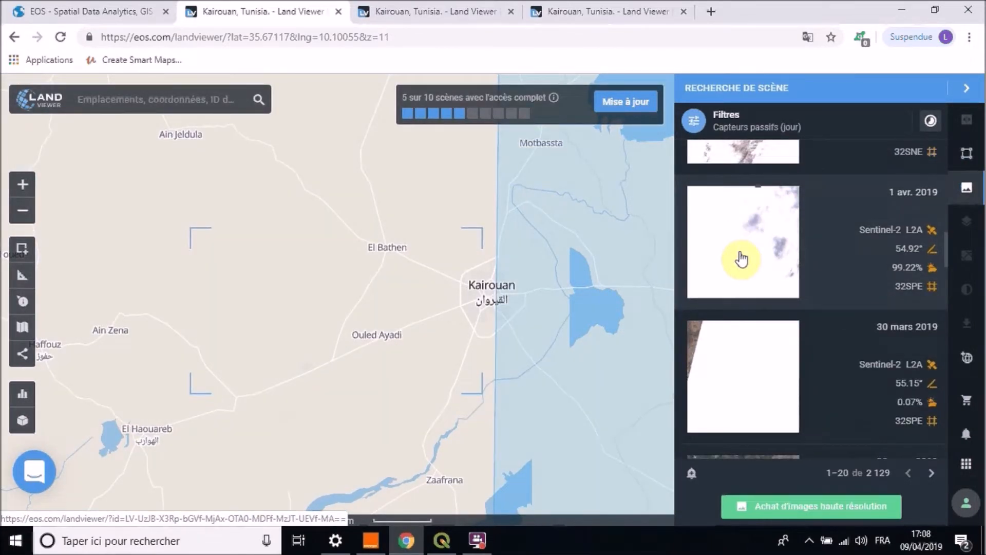
{"action": "left_click", "coordinate": [741, 259]}
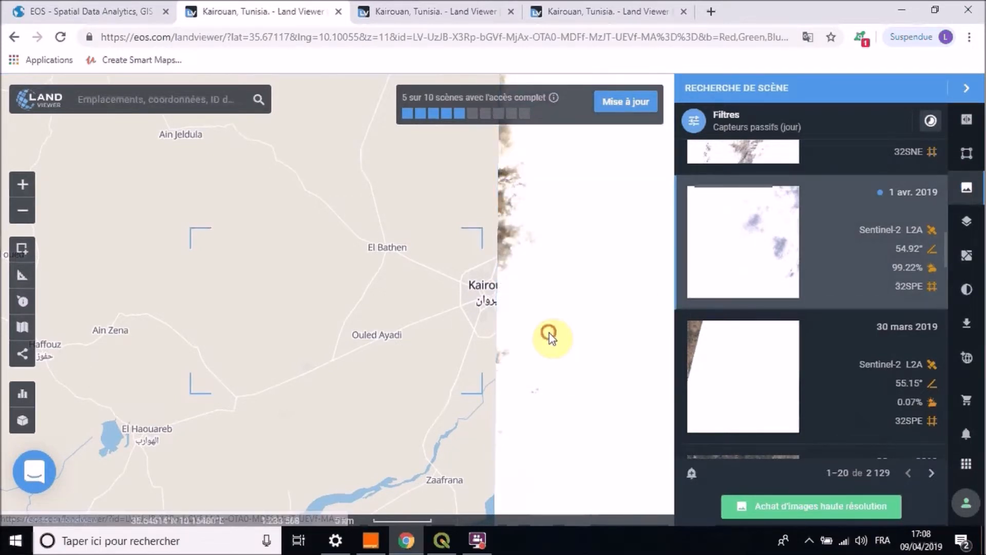
{"action": "left_click_drag", "start_coordinate": [551, 334], "coordinate": [317, 324]}
{"action": "left_click_drag", "start_coordinate": [468, 330], "coordinate": [364, 321]}
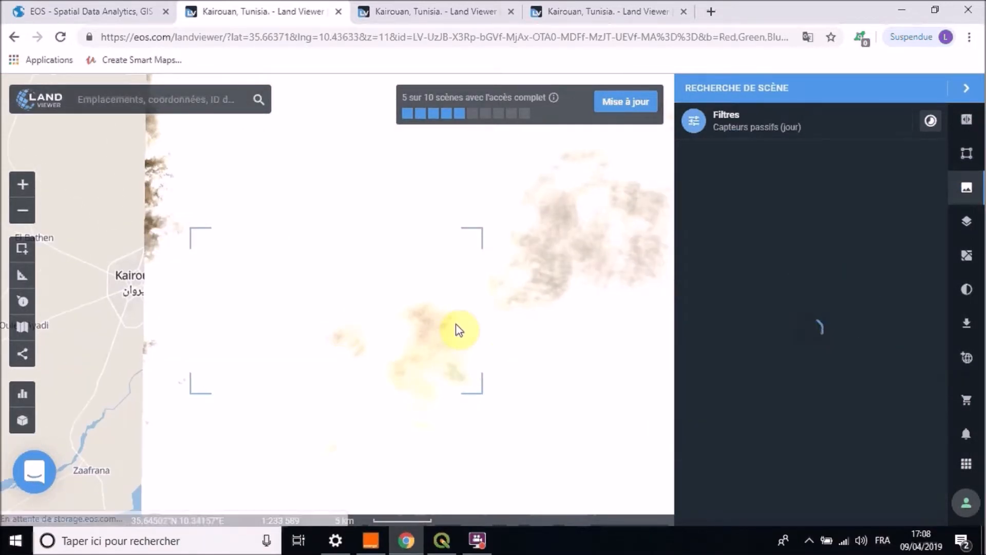
{"action": "left_click_drag", "start_coordinate": [458, 330], "coordinate": [267, 326]}
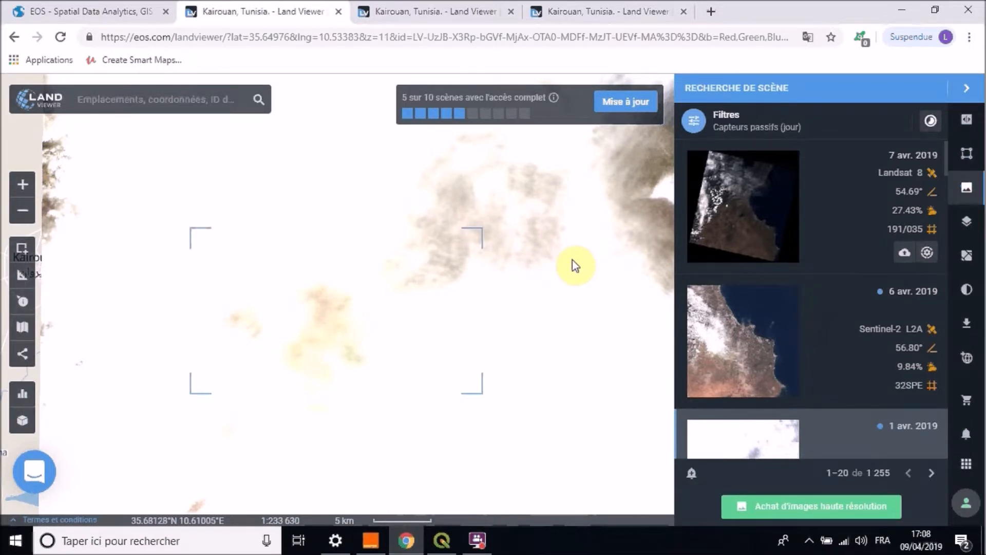
Step: Open the scene filters, try Capteurs actifs as the source, and set the source back to Capteurs passifs (jour)
{"action": "left_click", "coordinate": [694, 127]}
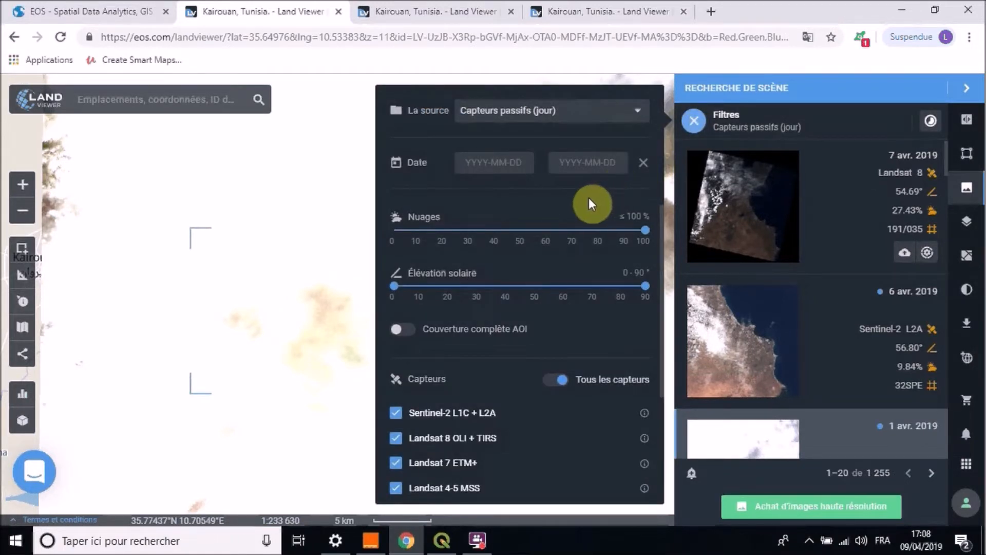
{"action": "left_click_drag", "start_coordinate": [406, 110], "coordinate": [628, 120]}
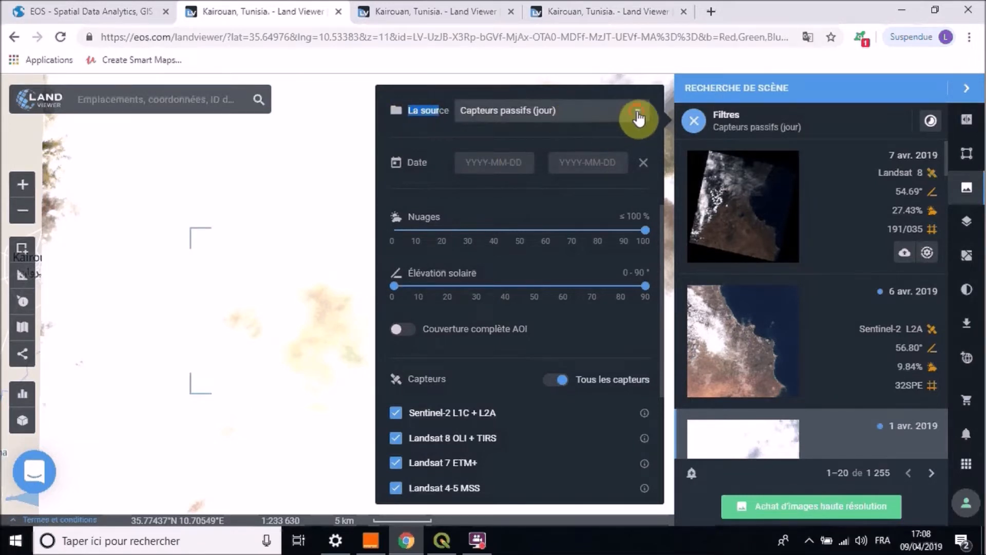
{"action": "left_click", "coordinate": [628, 119]}
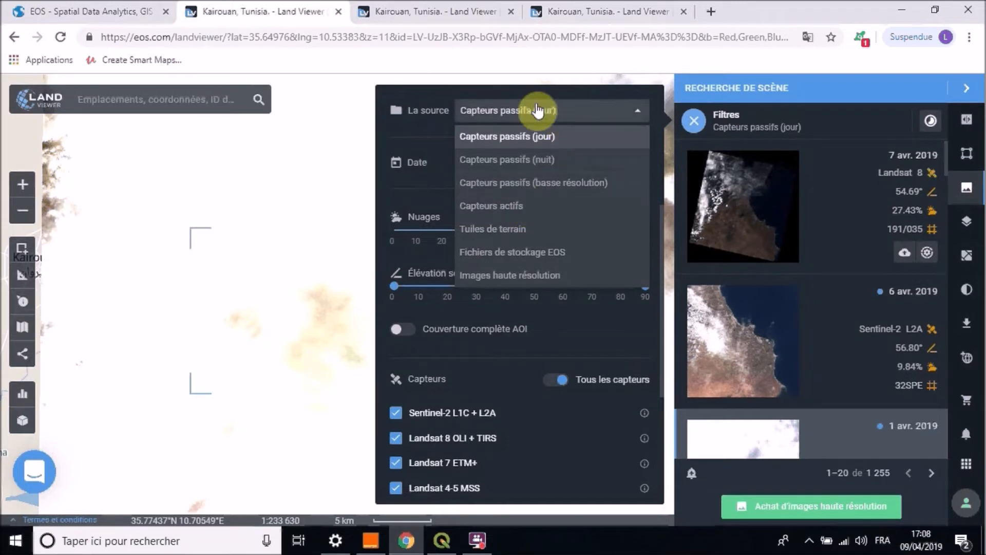
{"action": "left_click", "coordinate": [492, 208]}
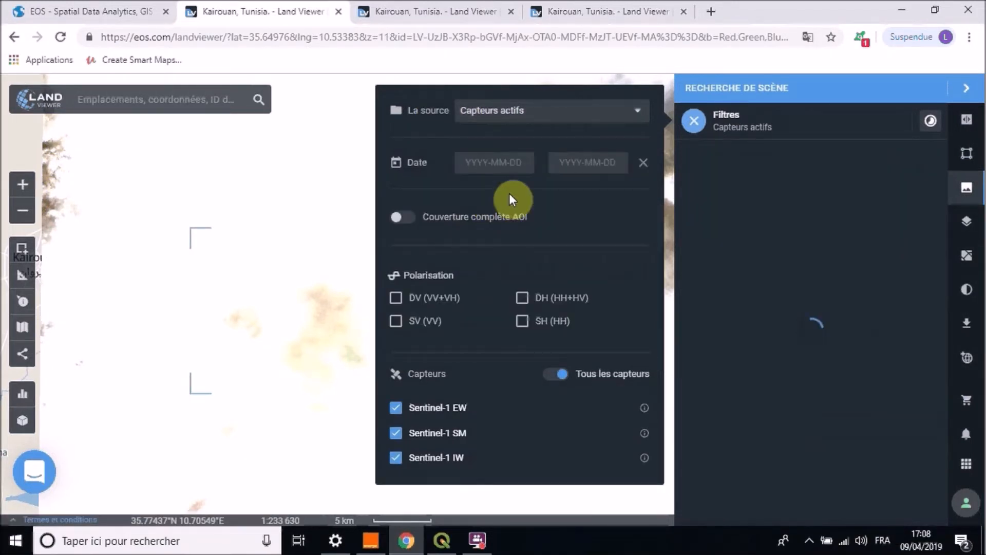
{"action": "left_click", "coordinate": [638, 116]}
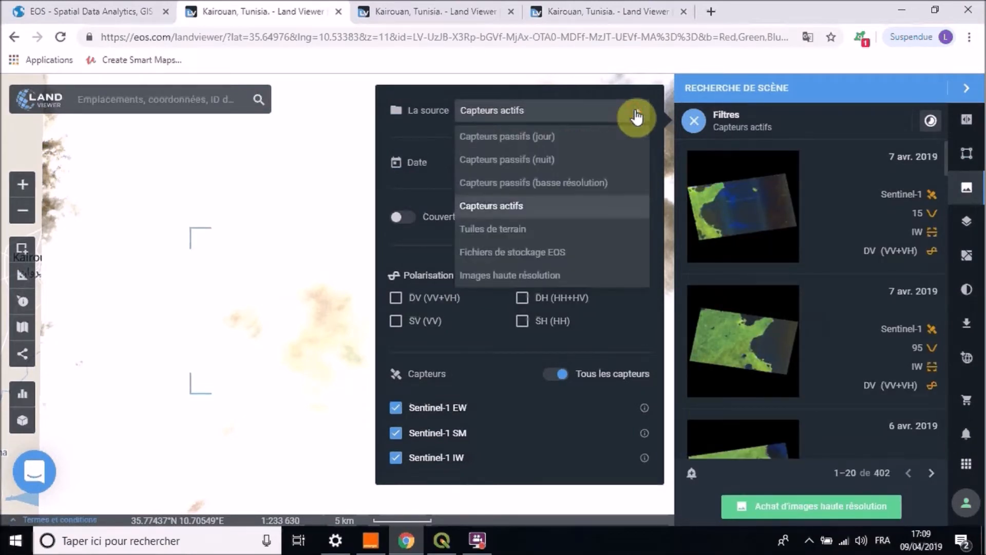
{"action": "left_click", "coordinate": [545, 139]}
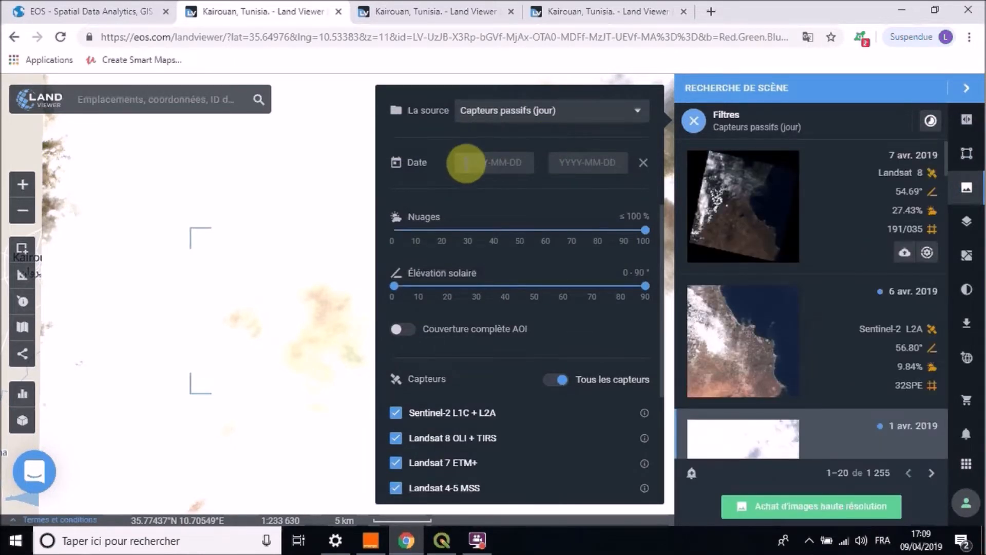
Step: Limit the scene search to 0 % cloud cover, leaving the date range empty
{"action": "left_click", "coordinate": [524, 160]}
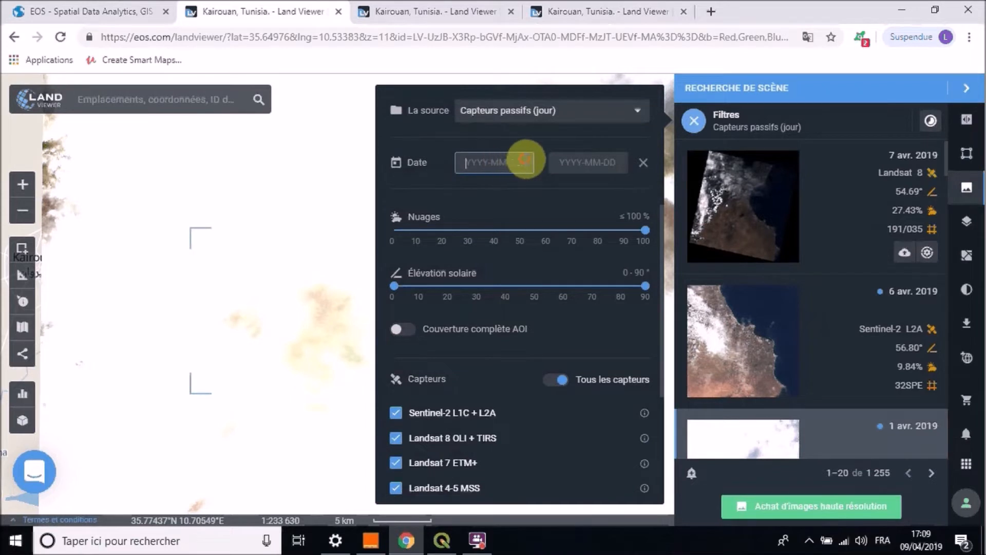
{"action": "left_click", "coordinate": [566, 144]}
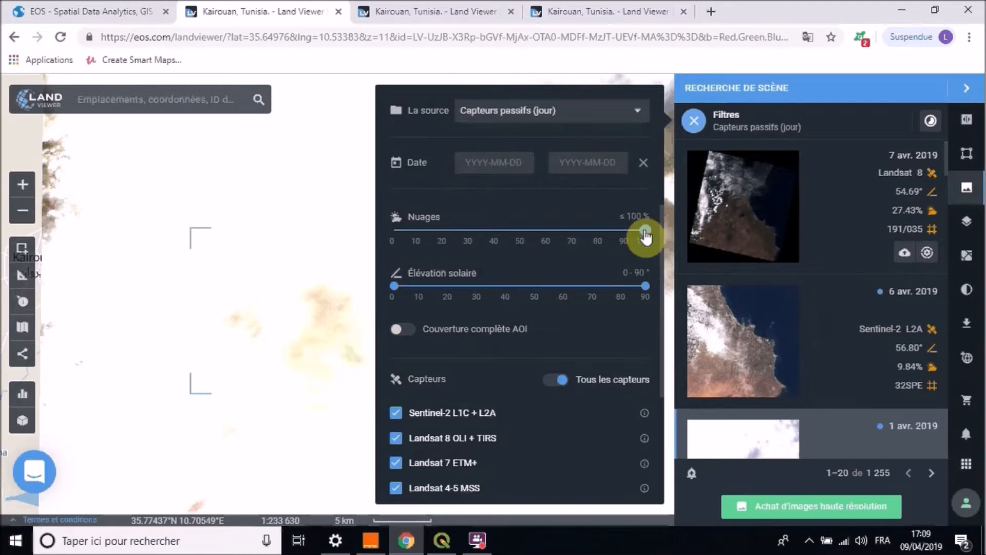
{"action": "left_click_drag", "start_coordinate": [647, 236], "coordinate": [395, 238]}
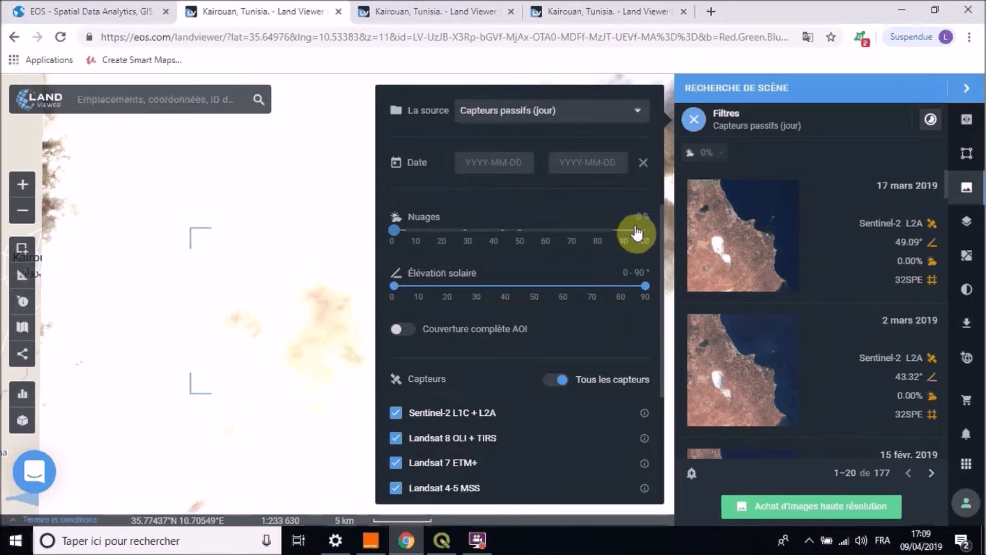
Step: Review the list of available sensors in the scene filters and close the filters
{"action": "left_click_drag", "start_coordinate": [662, 221], "coordinate": [669, 310]}
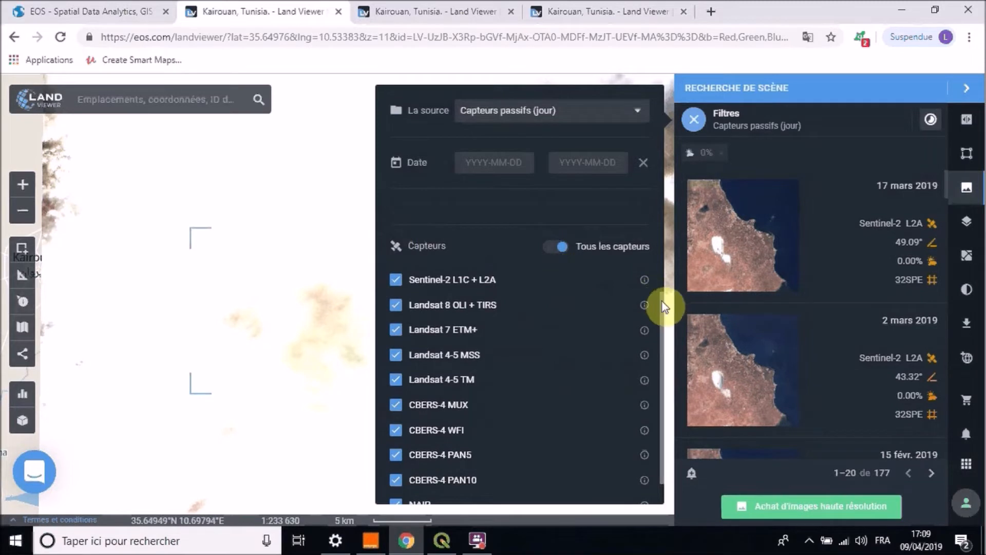
{"action": "left_click_drag", "start_coordinate": [661, 307], "coordinate": [663, 324]}
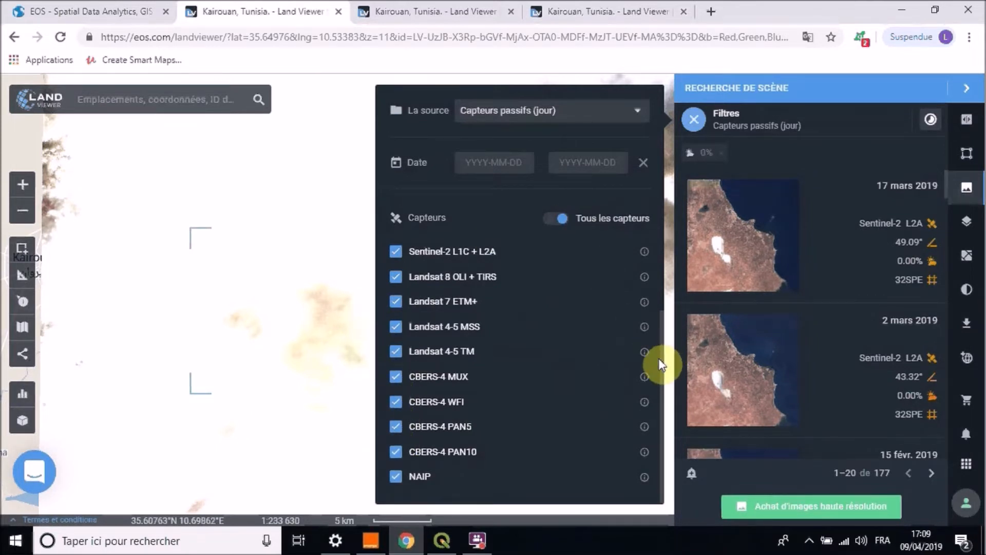
{"action": "left_click_drag", "start_coordinate": [661, 358], "coordinate": [656, 182]}
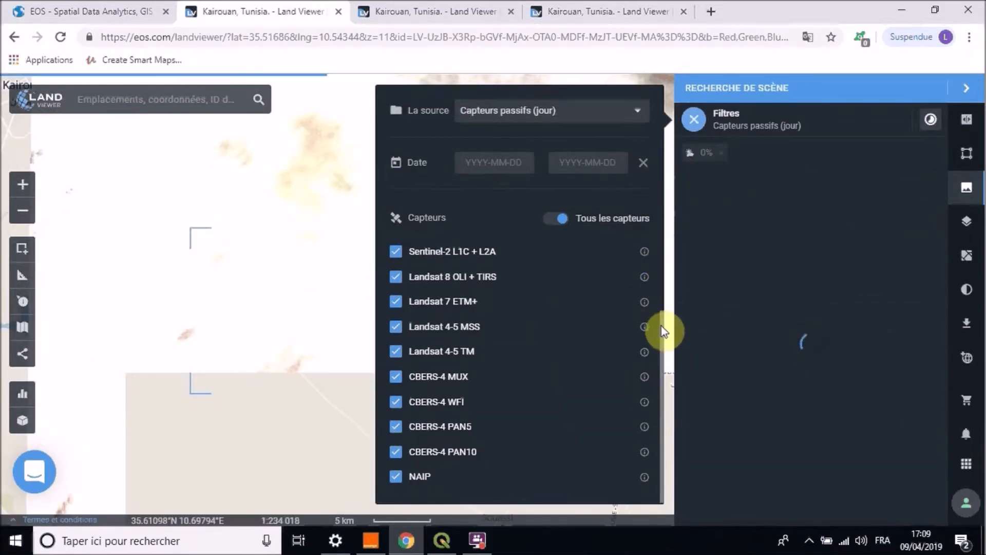
{"action": "left_click_drag", "start_coordinate": [661, 325], "coordinate": [652, 125]}
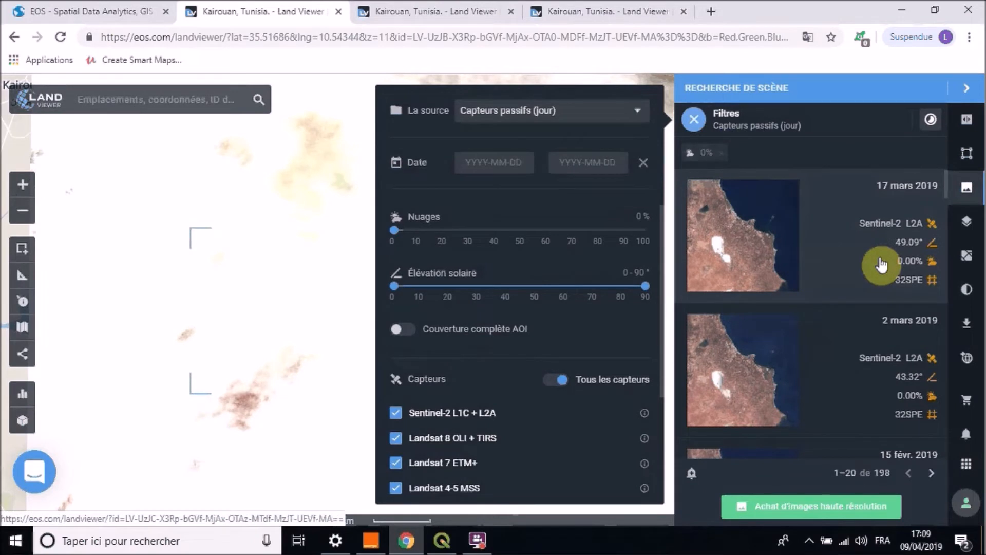
{"action": "left_click", "coordinate": [694, 120]}
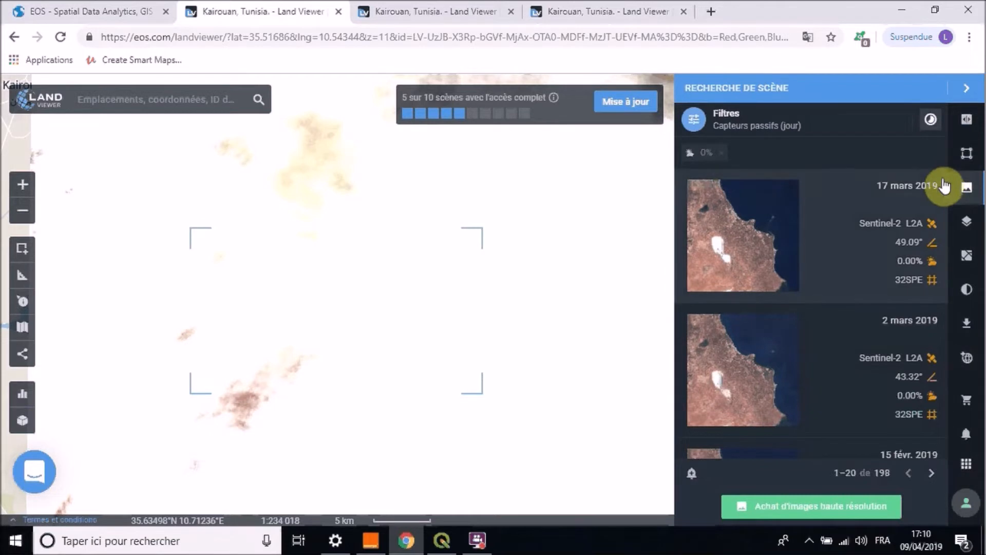
Step: Search for the location "beni khiar ,Tunisie" and go to the suggested place Beni Khiar, Tunisie
{"action": "left_click_drag", "start_coordinate": [946, 178], "coordinate": [945, 224]}
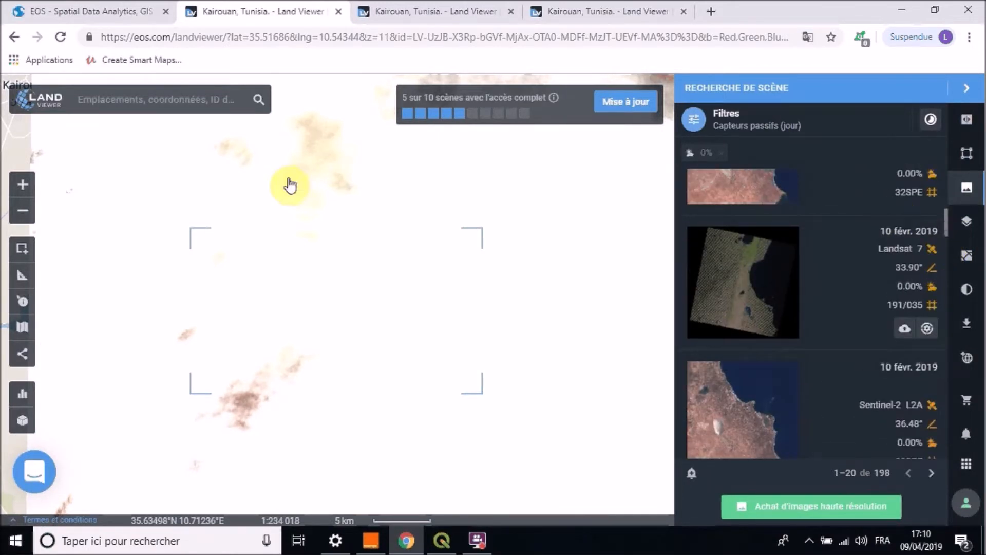
{"action": "left_click", "coordinate": [158, 101]}
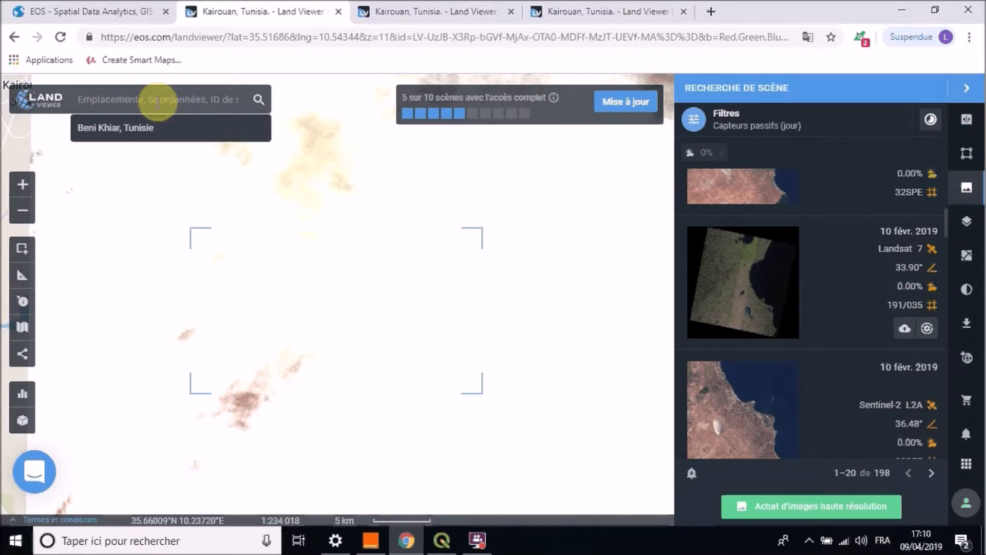
{"action": "type", "text": "beni khiar"}
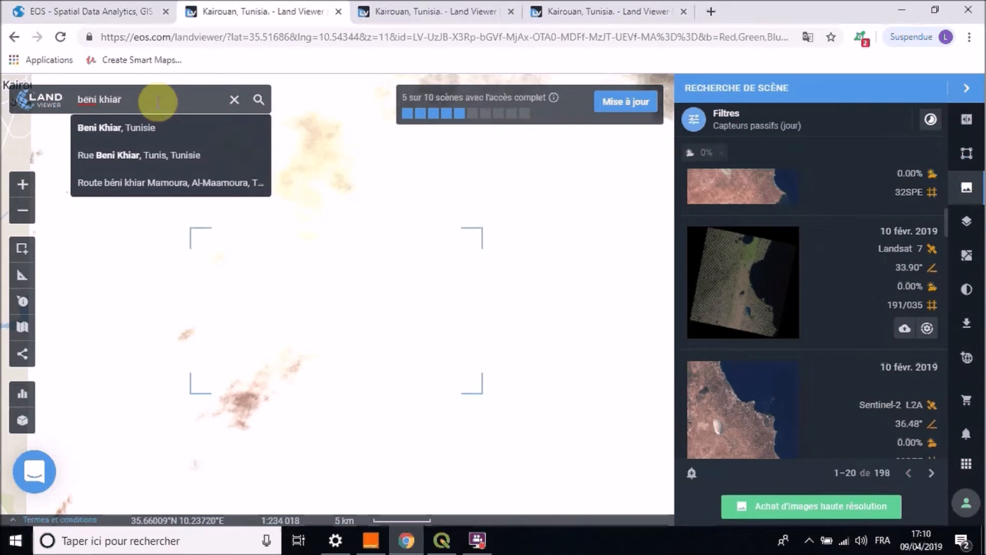
{"action": "type", "text": " ,Tunisie"}
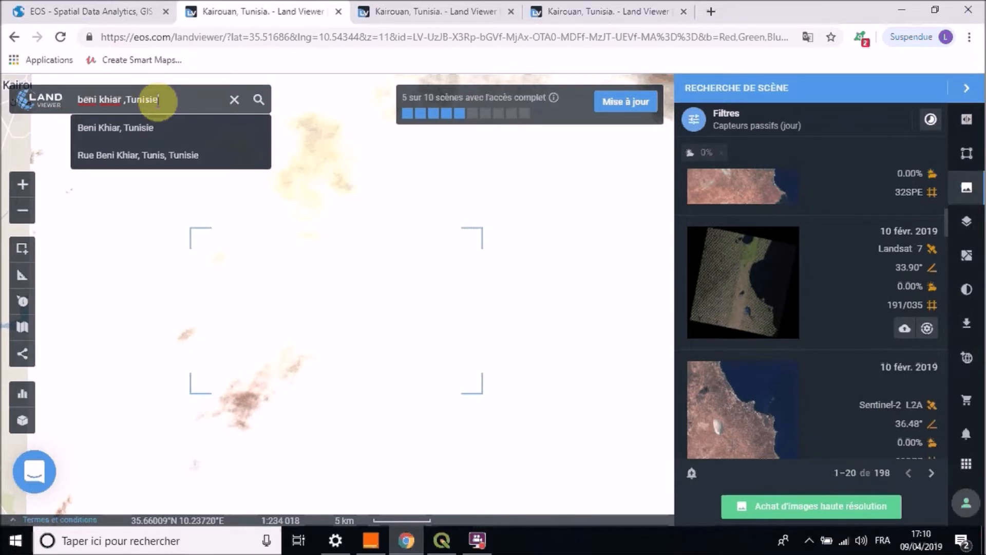
{"action": "left_click", "coordinate": [138, 134]}
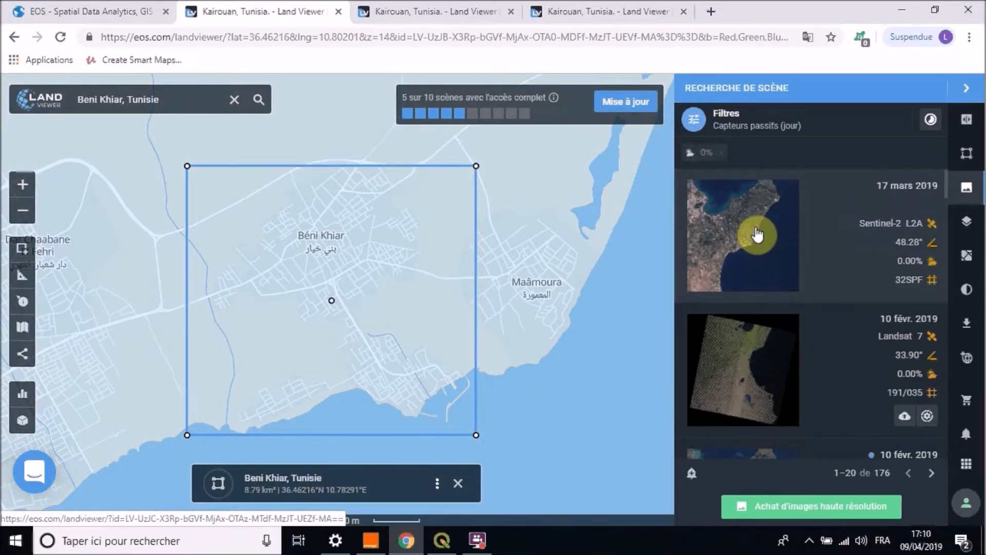
Step: Display the 17 March 2019 Sentinel-2 L2A scene, dismiss the notification request, and center the map on the dark forest area northwest of Beni Khiar
{"action": "left_click", "coordinate": [757, 234]}
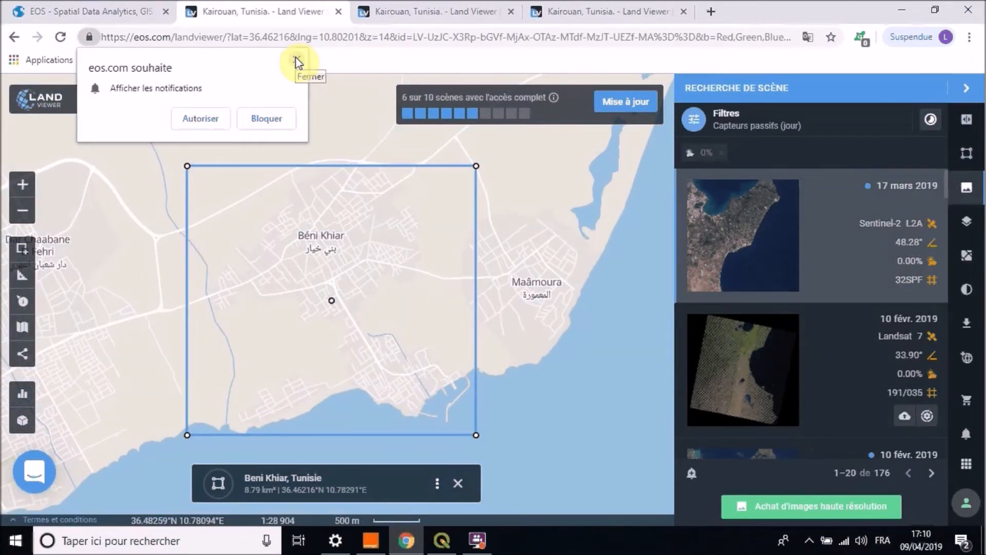
{"action": "left_click", "coordinate": [296, 60]}
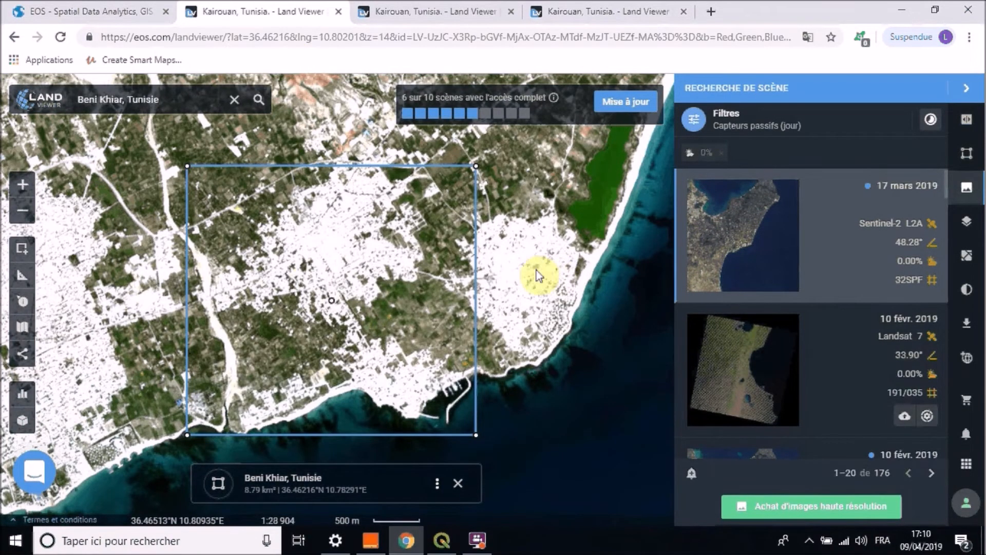
{"action": "left_click_drag", "start_coordinate": [280, 282], "coordinate": [352, 342]}
{"action": "left_click_drag", "start_coordinate": [307, 189], "coordinate": [318, 331]}
{"action": "left_click_drag", "start_coordinate": [322, 213], "coordinate": [411, 378]}
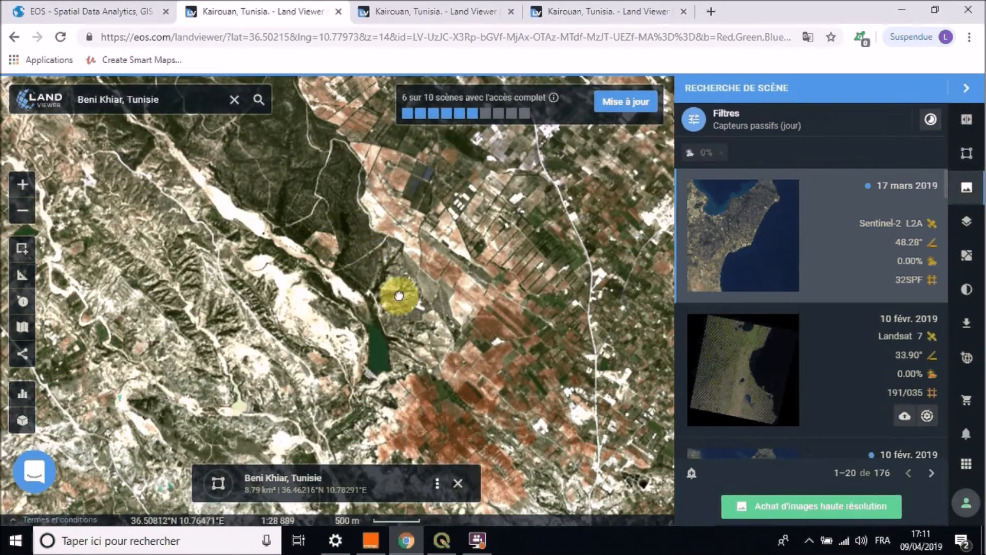
{"action": "left_click_drag", "start_coordinate": [374, 253], "coordinate": [440, 330]}
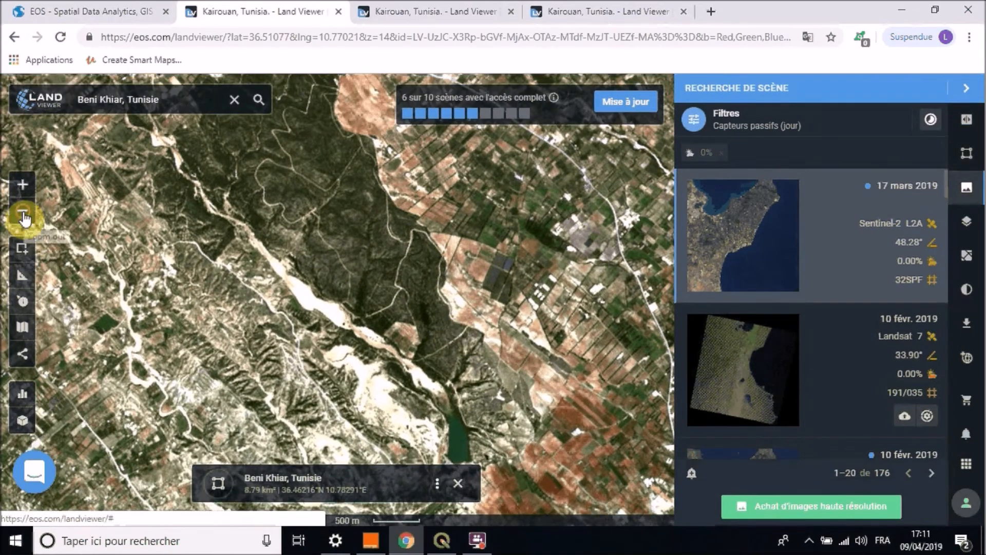
{"action": "left_click", "coordinate": [23, 216]}
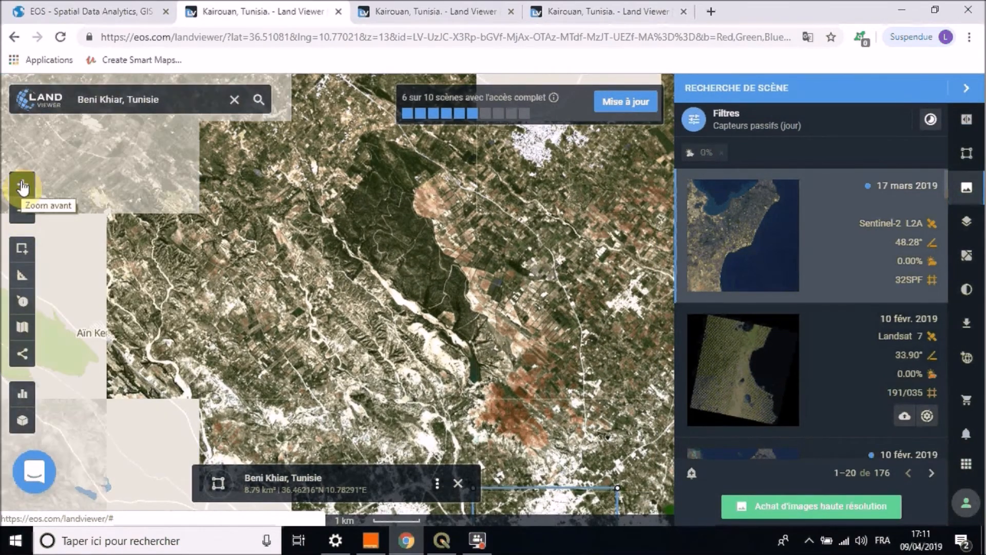
{"action": "left_click_drag", "start_coordinate": [423, 242], "coordinate": [387, 280]}
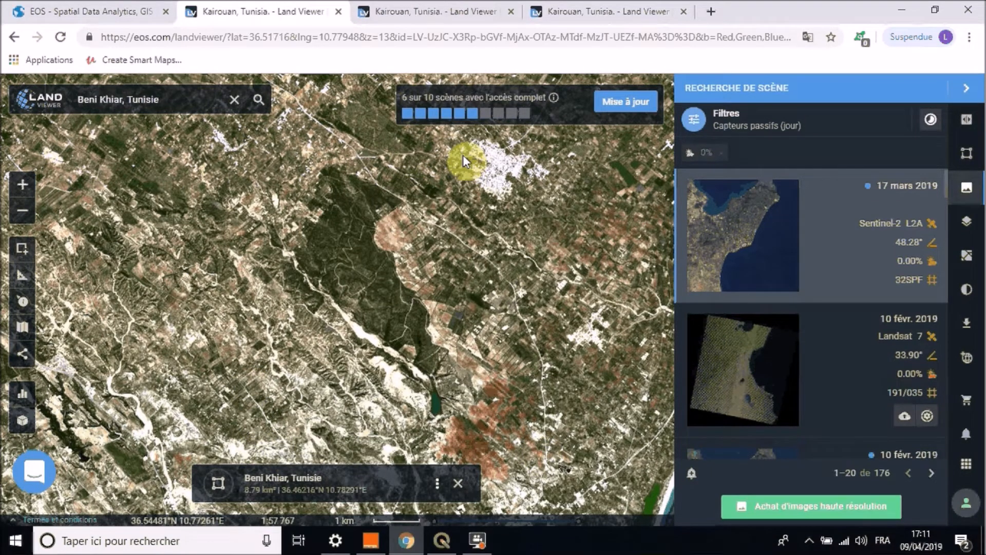
Step: Open the scene download settings and fit the crop frame around the dark forest area, about 1226x1411 px at 5 m/px
{"action": "mouse_move", "coordinate": [464, 151]}
{"action": "left_mouse_down"}
{"action": "mouse_move", "coordinate": [214, 152]}
{"action": "mouse_move", "coordinate": [456, 161]}
{"action": "left_mouse_up"}
{"action": "left_click_drag", "start_coordinate": [344, 209], "coordinate": [399, 220]}
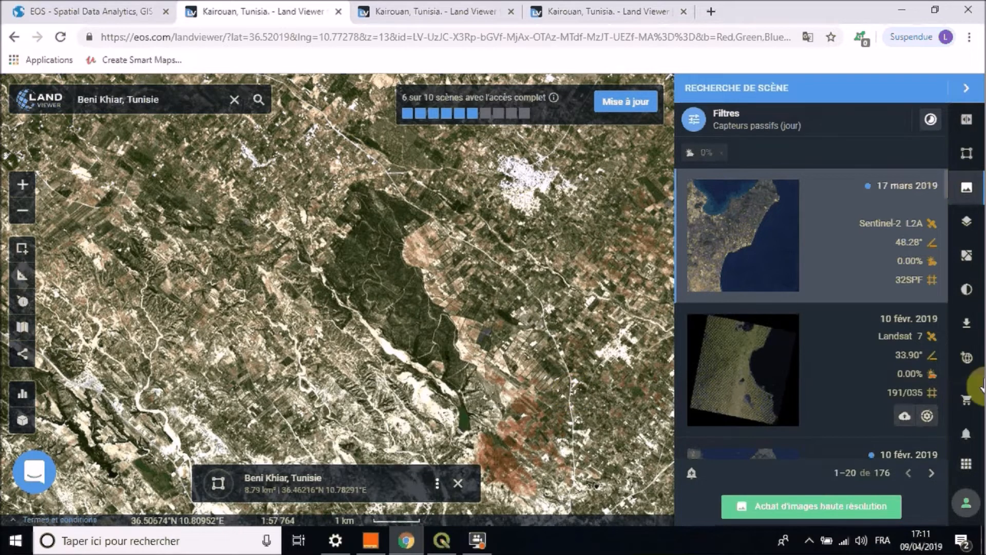
{"action": "left_click", "coordinate": [967, 326]}
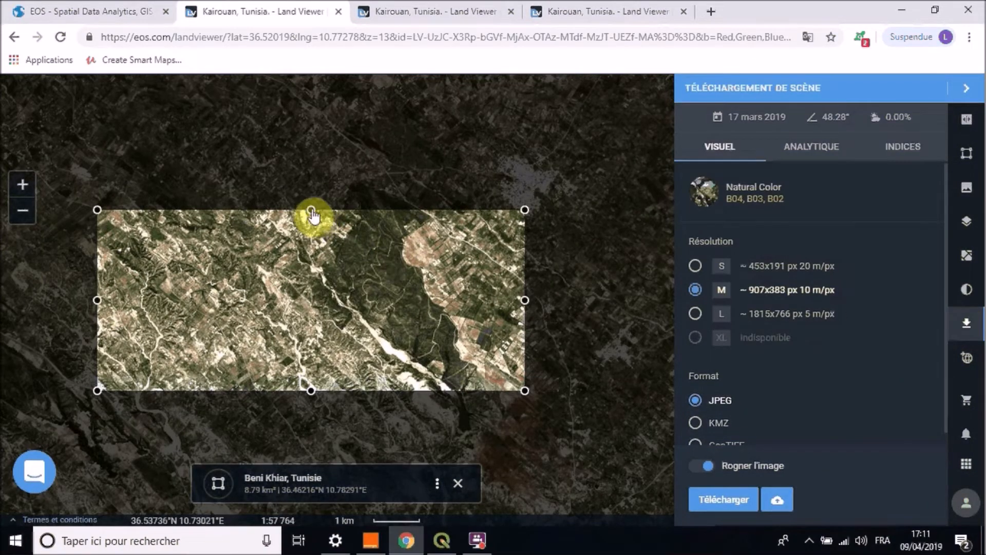
{"action": "left_click_drag", "start_coordinate": [310, 204], "coordinate": [318, 151]}
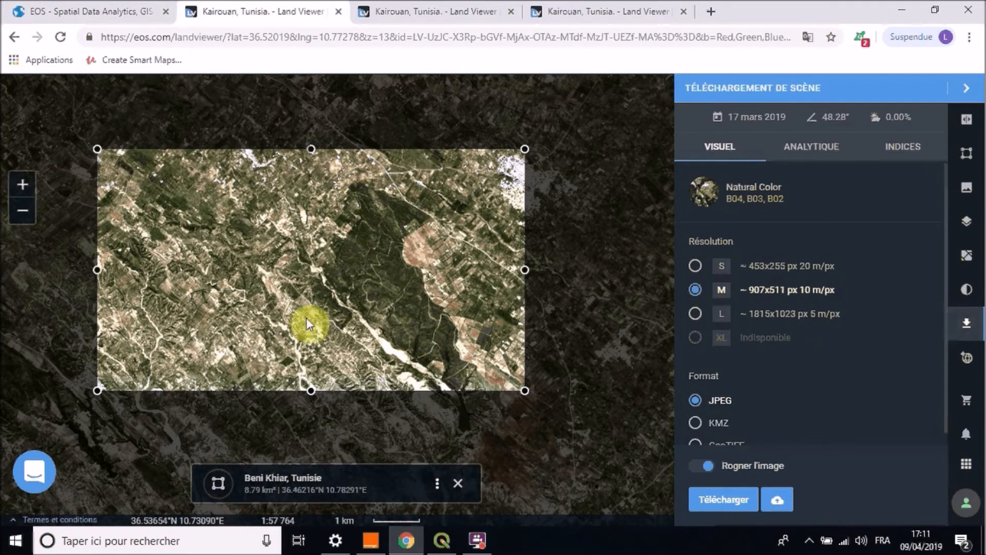
{"action": "left_click_drag", "start_coordinate": [310, 381], "coordinate": [329, 486]}
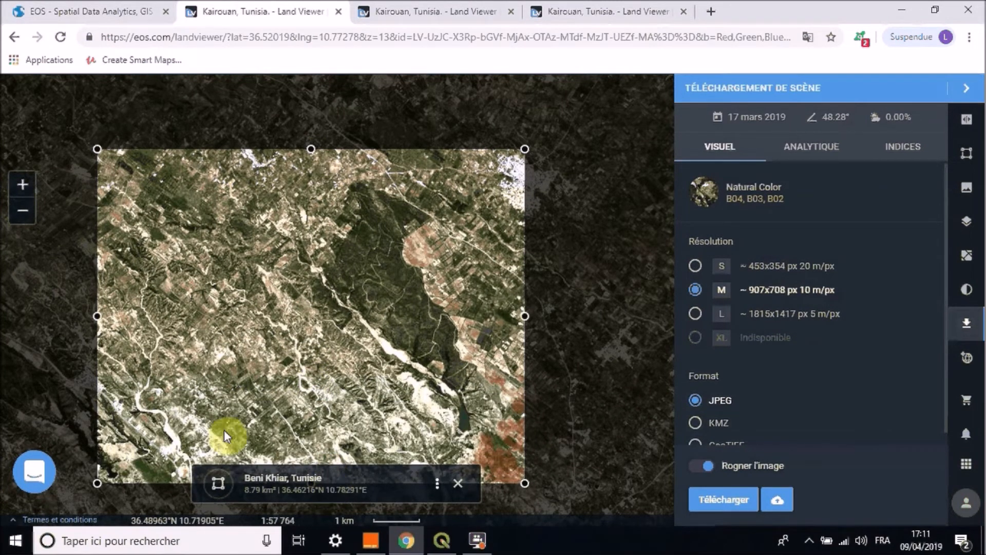
{"action": "left_click_drag", "start_coordinate": [101, 321], "coordinate": [244, 327]}
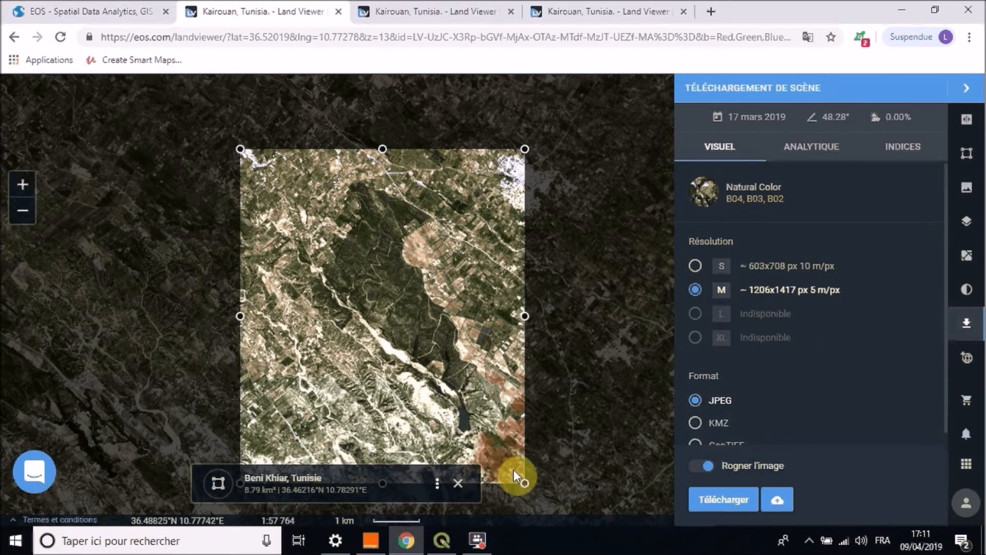
{"action": "left_click_drag", "start_coordinate": [525, 485], "coordinate": [529, 482]}
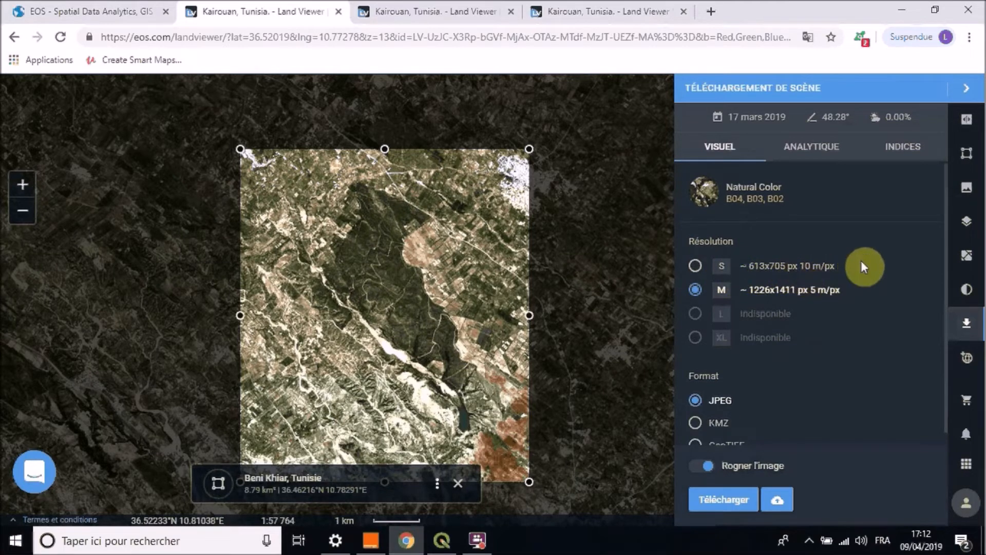
Step: Download the cropped Natural Color image as JPEG at the M resolution of 5 m/px
{"action": "left_click", "coordinate": [696, 266]}
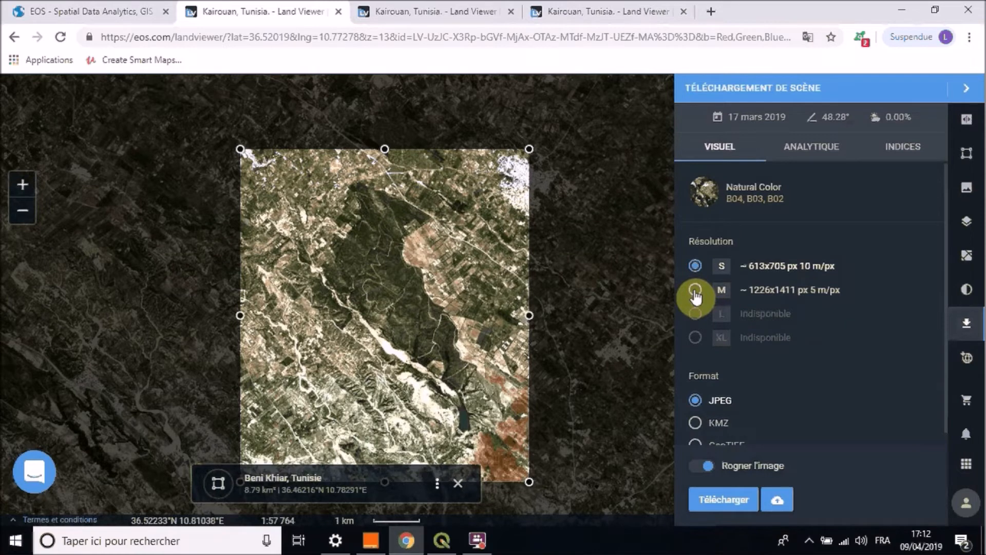
{"action": "left_click", "coordinate": [696, 291]}
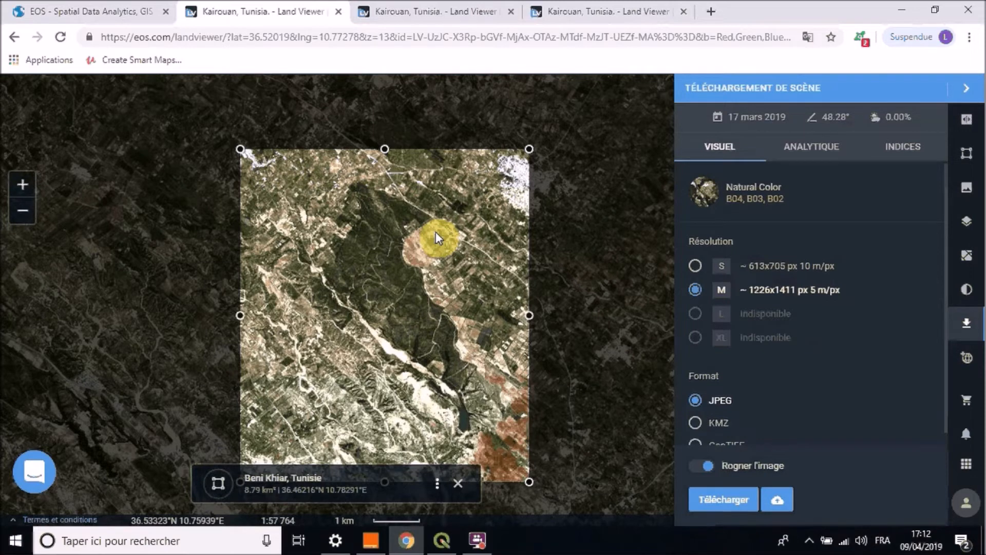
{"action": "left_click", "coordinate": [731, 504]}
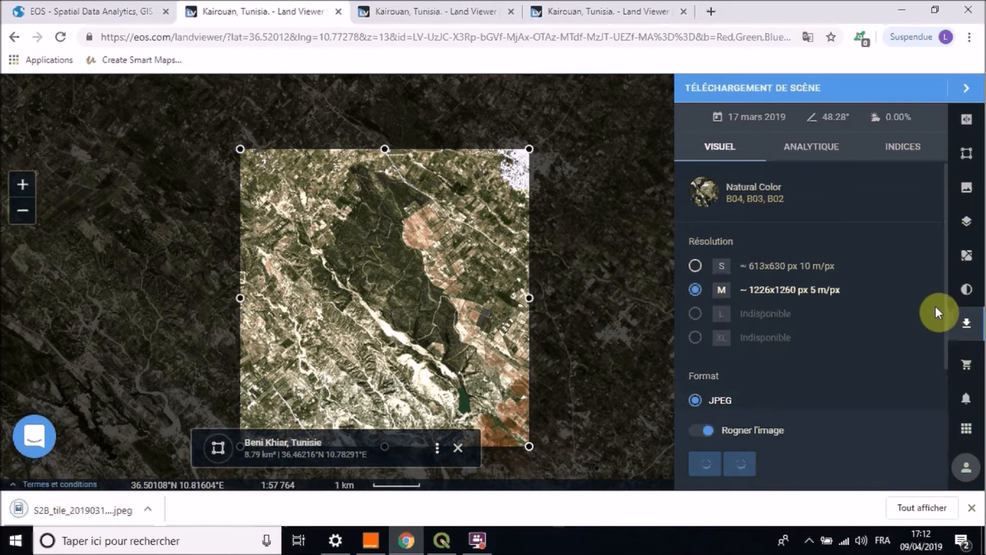
Step: Choose GeoTIFF as the download format, then reload the page and dismiss the translation offer
{"action": "scroll", "coordinate": [948, 308], "scroll_direction": "down", "scroll_amount": 2}
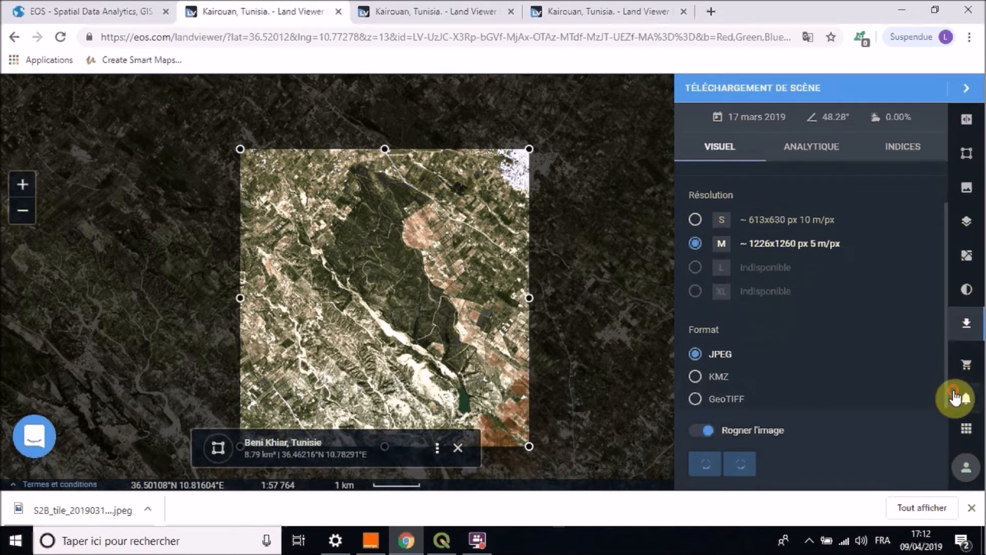
{"action": "left_click", "coordinate": [695, 401]}
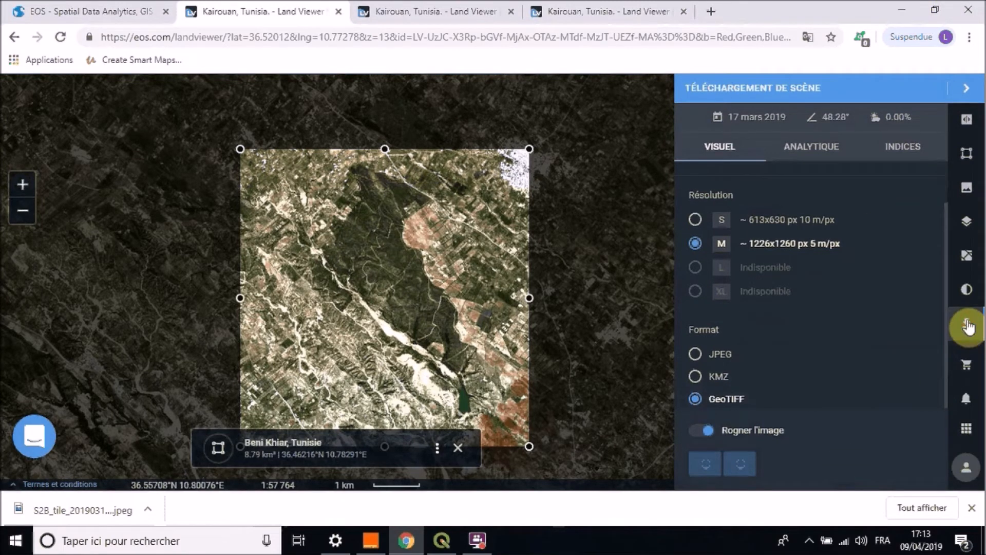
{"action": "left_click", "coordinate": [61, 39]}
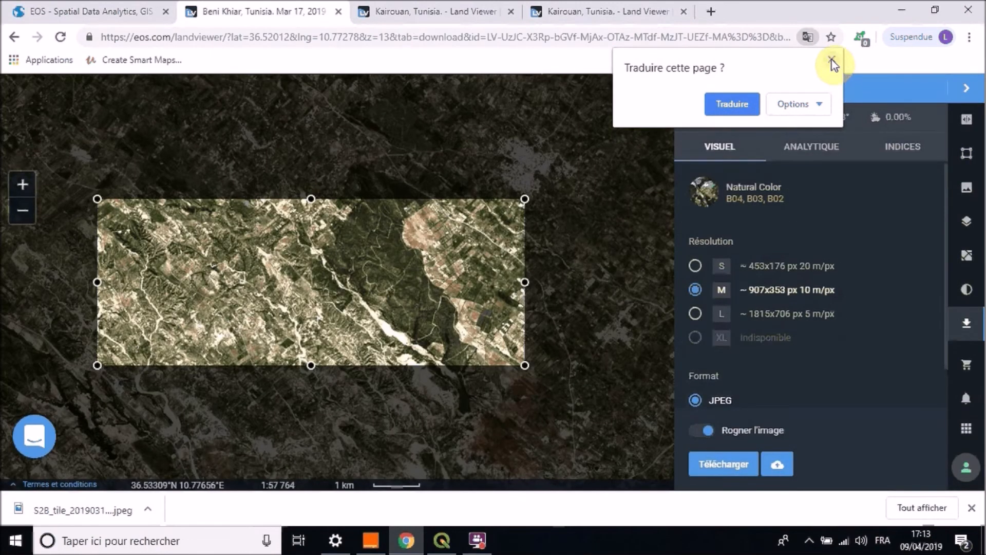
{"action": "left_click", "coordinate": [832, 61]}
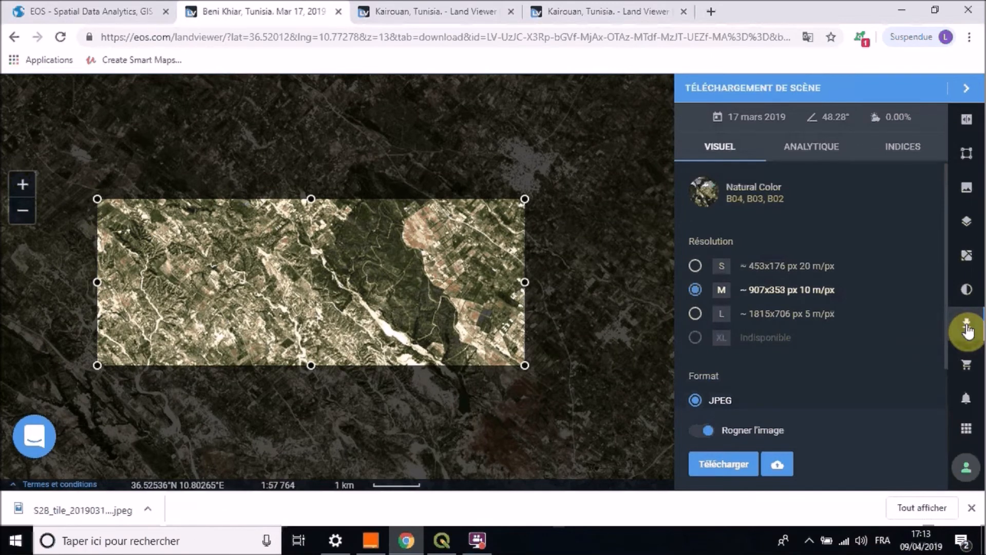
Step: Fit the crop frame around the dark forest area and the nearby town again, about 1278x1429 px at 5 m/px
{"action": "left_click_drag", "start_coordinate": [330, 289], "coordinate": [261, 294]}
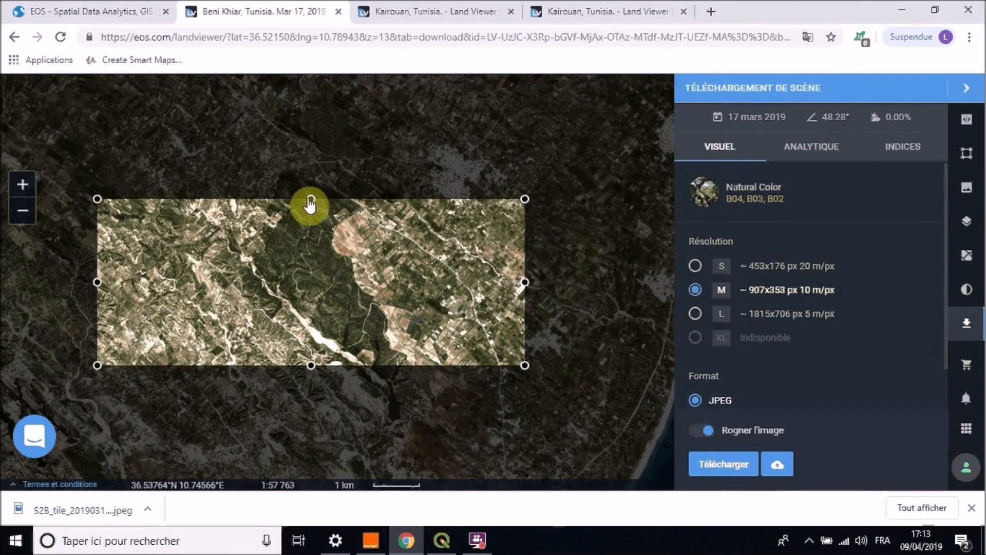
{"action": "left_click_drag", "start_coordinate": [309, 198], "coordinate": [304, 137]}
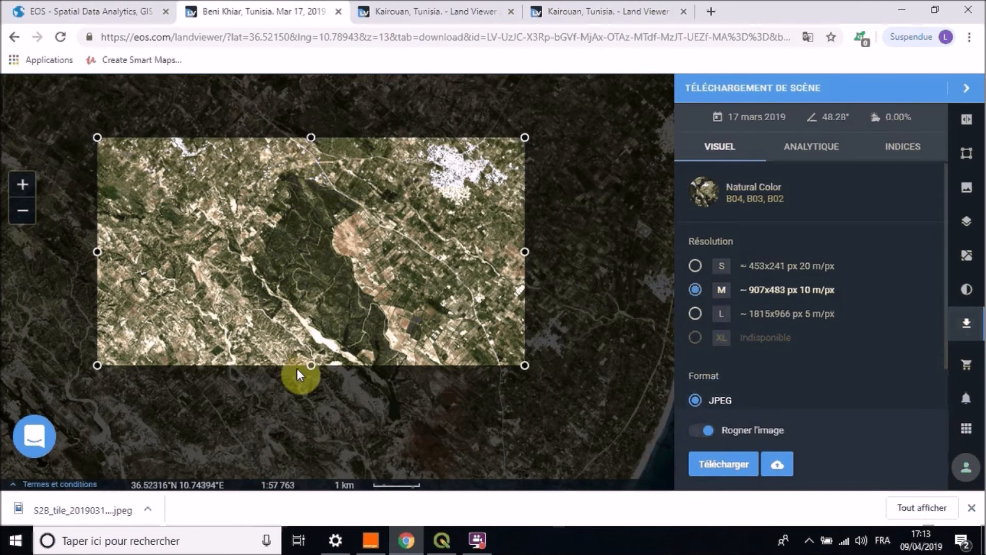
{"action": "left_click_drag", "start_coordinate": [311, 368], "coordinate": [324, 475]}
{"action": "left_click_drag", "start_coordinate": [525, 311], "coordinate": [480, 307]}
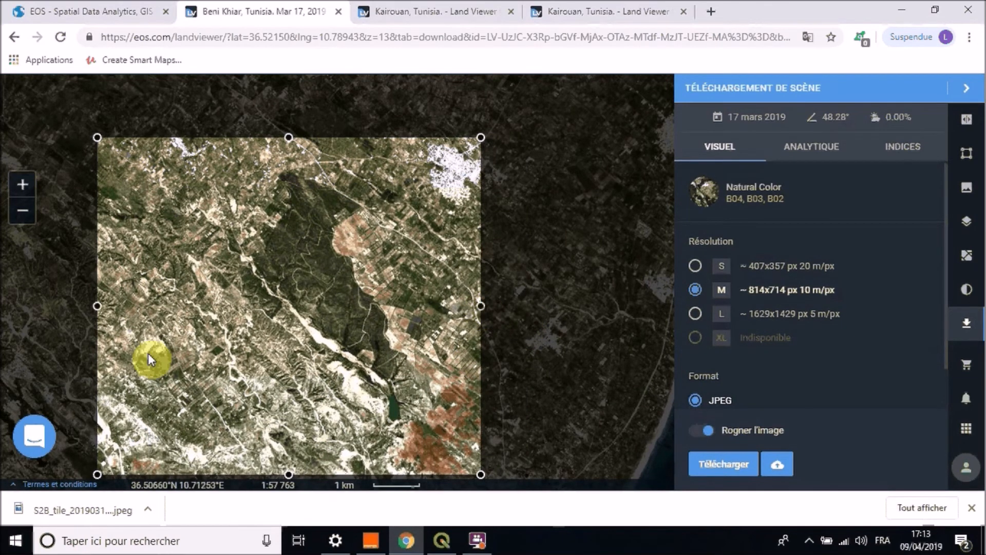
{"action": "left_click_drag", "start_coordinate": [94, 307], "coordinate": [186, 306]}
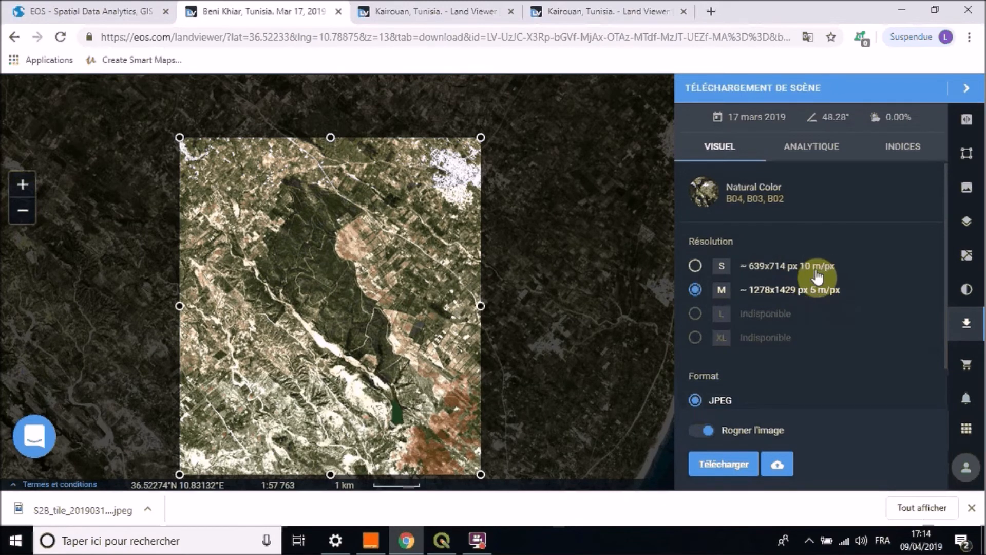
Step: Download the cropped Natural Color image as GeoTIFF at the M resolution of 5 m/px
{"action": "left_click", "coordinate": [696, 266]}
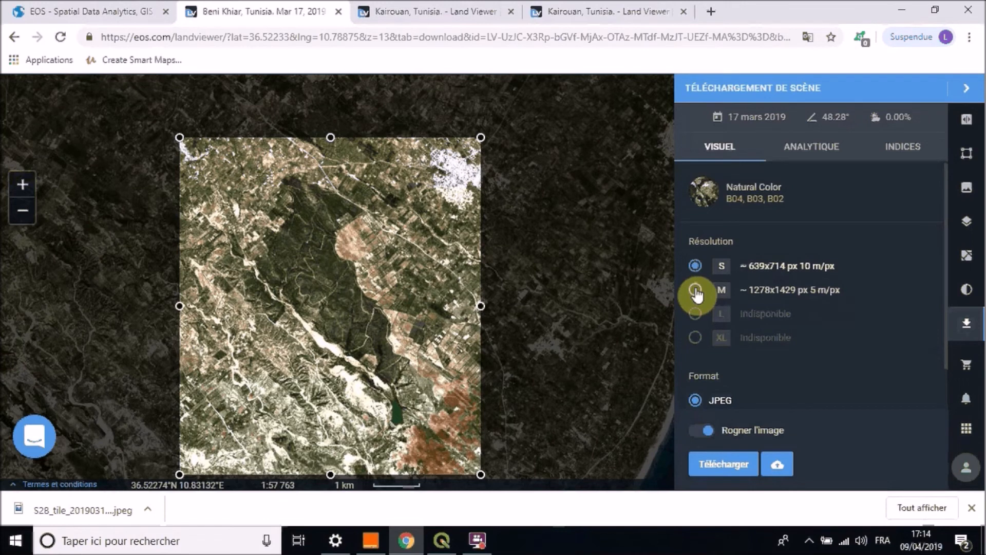
{"action": "left_click", "coordinate": [697, 291]}
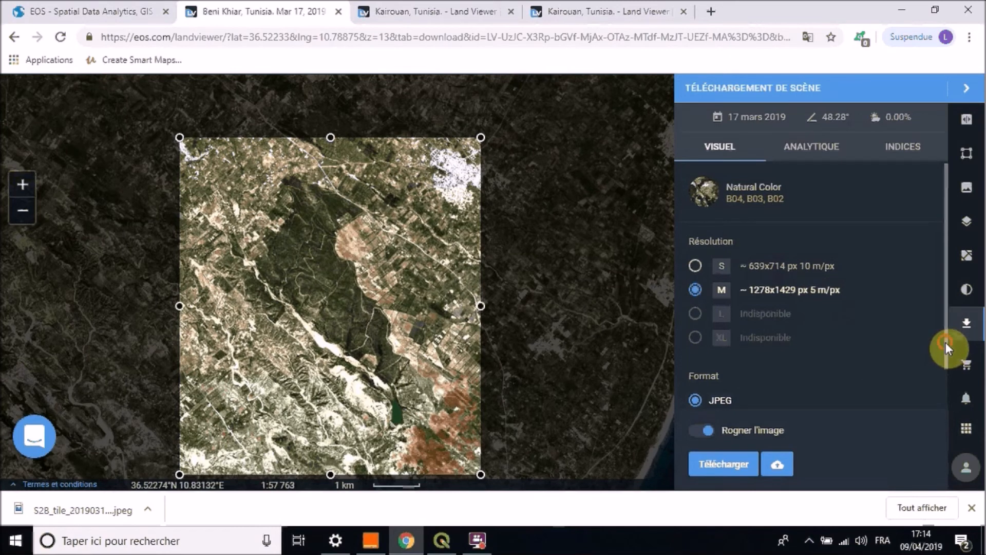
{"action": "scroll", "coordinate": [946, 342], "scroll_direction": "down", "scroll_amount": 1}
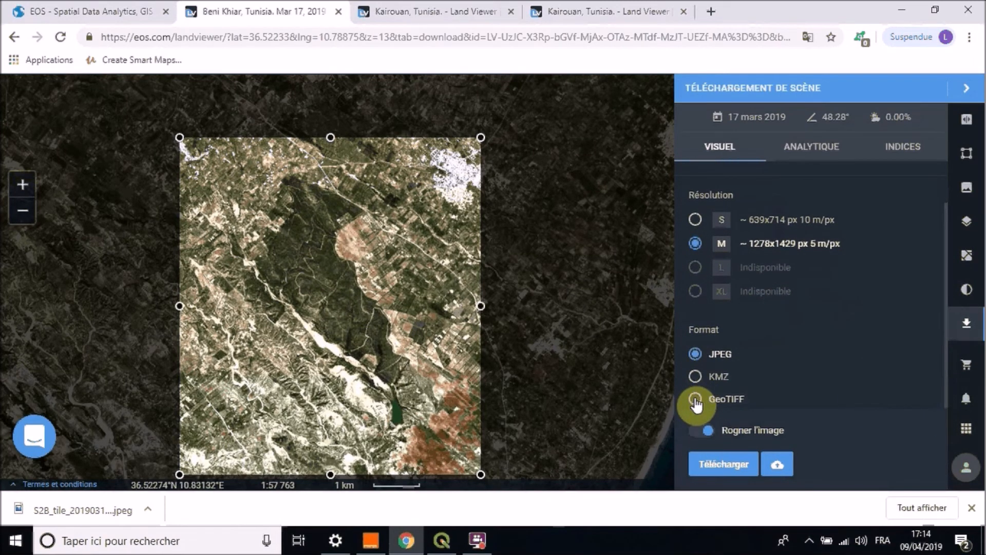
{"action": "left_click", "coordinate": [696, 400]}
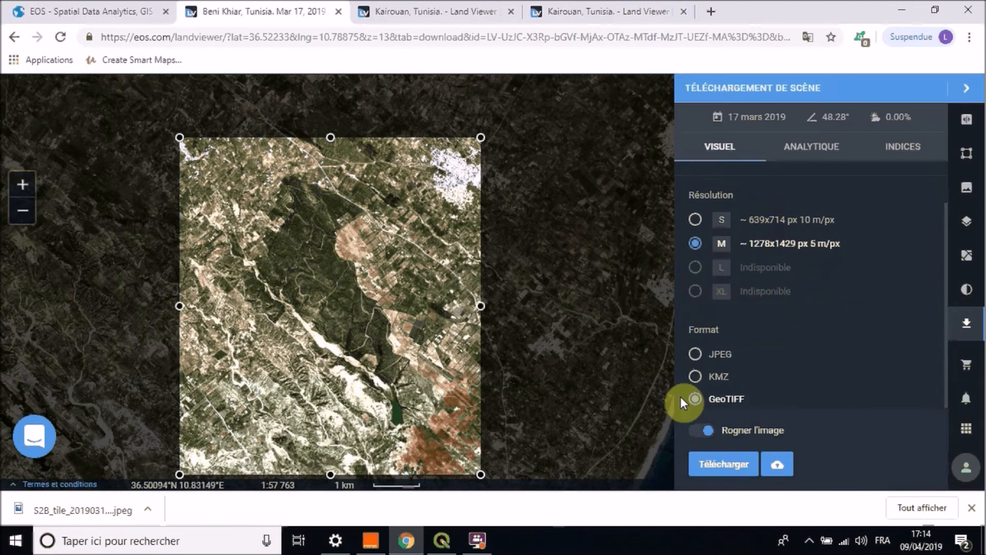
{"action": "left_click", "coordinate": [717, 467]}
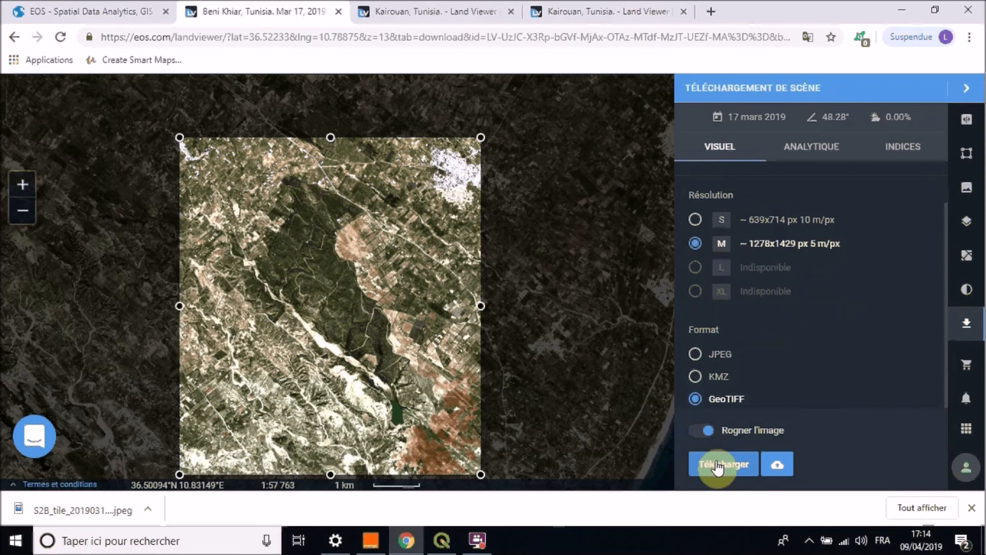
{"action": "left_click", "coordinate": [717, 466]}
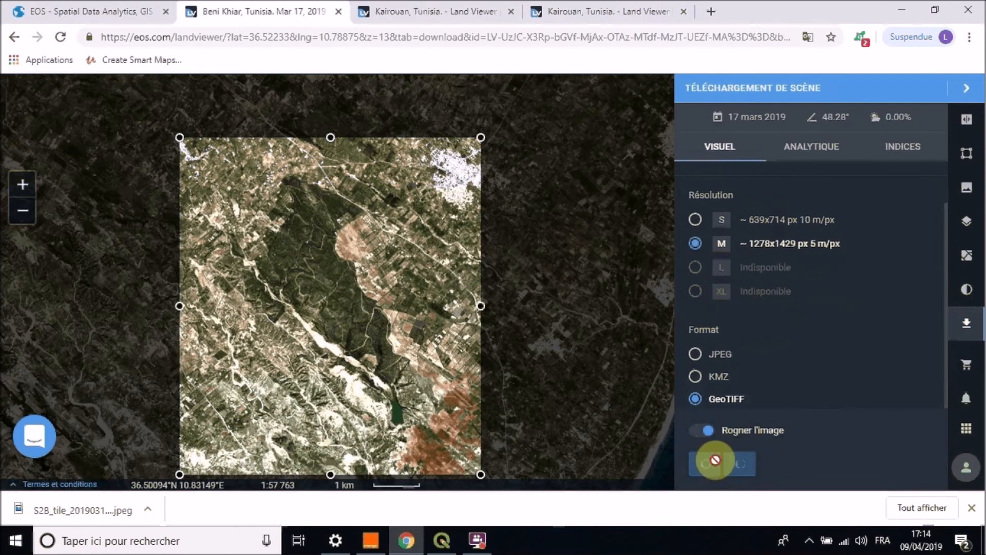